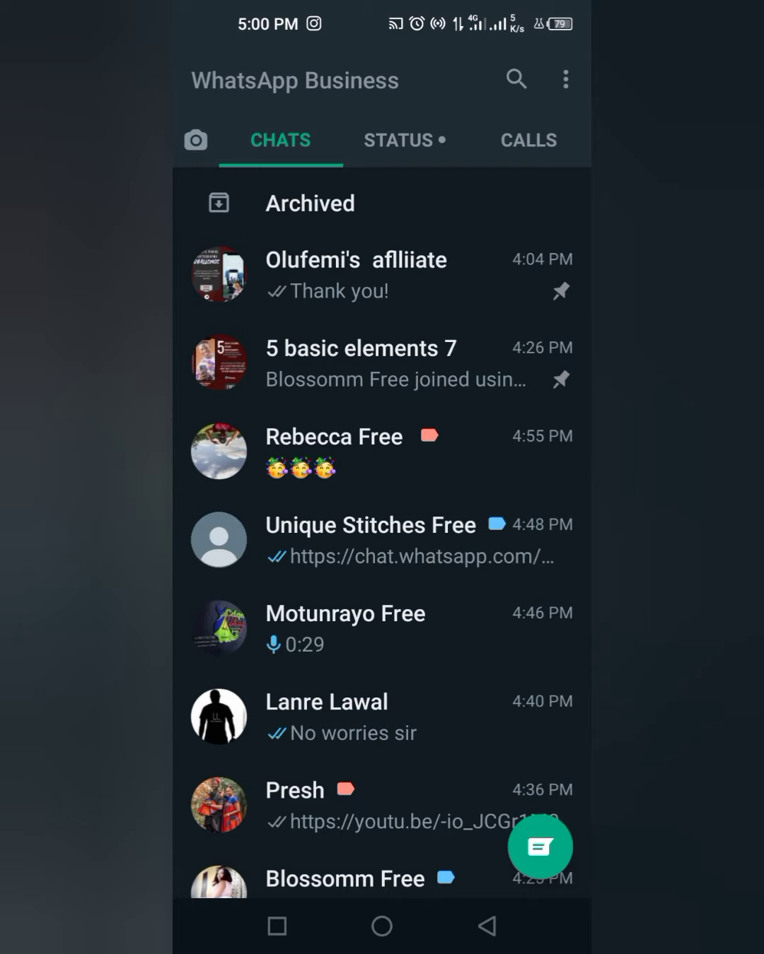
- Open the Labels screen from the menu and try adding a label, triggering the 20-label limit warning
{"action": "left_click", "coordinate": [565, 80]}
{"action": "left_click", "coordinate": [409, 248]}
{"action": "scroll", "coordinate": [382, 508], "scroll_direction": "down", "scroll_amount": 5}
{"action": "scroll", "coordinate": [381, 507], "scroll_direction": "down", "scroll_amount": 5}
{"action": "scroll", "coordinate": [382, 507], "scroll_direction": "up", "scroll_amount": 10}
{"action": "scroll", "coordinate": [382, 507], "scroll_direction": "up", "scroll_amount": 1}
{"action": "scroll", "coordinate": [382, 507], "scroll_direction": "down", "scroll_amount": 1}
{"action": "scroll", "coordinate": [382, 507], "scroll_direction": "down", "scroll_amount": 4}
{"action": "scroll", "coordinate": [382, 507], "scroll_direction": "down", "scroll_amount": 4}
{"action": "scroll", "coordinate": [381, 507], "scroll_direction": "down", "scroll_amount": 4}
{"action": "left_click", "coordinate": [539, 848]}
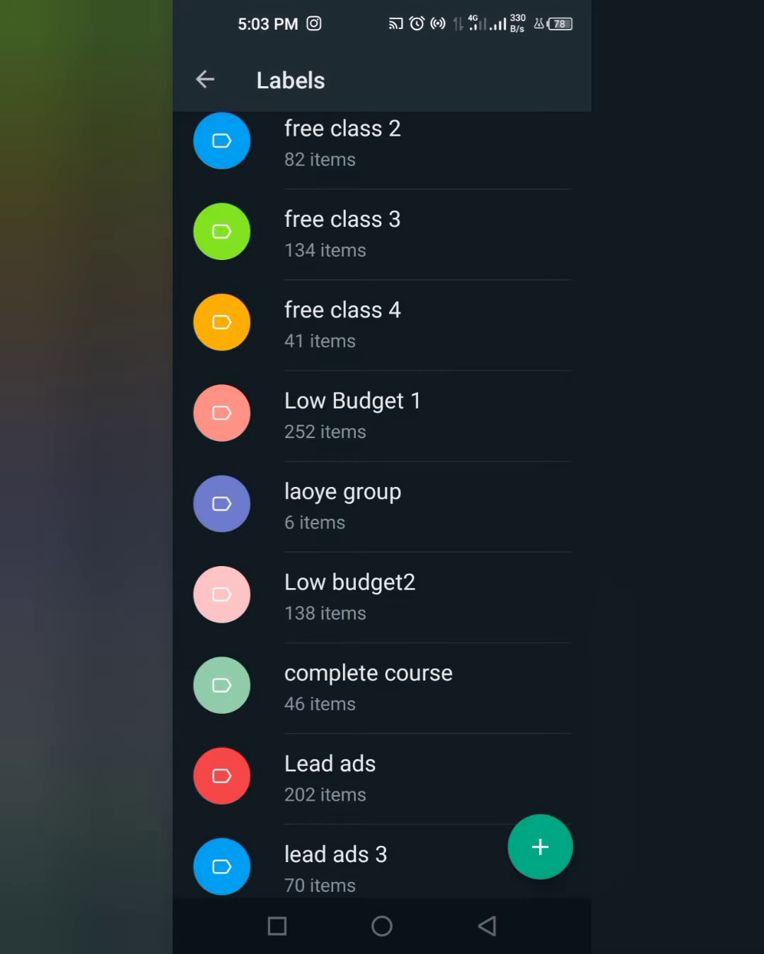
- Add a new label named 'Olufemi's affiliates', correcting typos, and confirm with OK
{"action": "left_click", "coordinate": [540, 847]}
{"action": "left_click", "coordinate": [200, 805]}
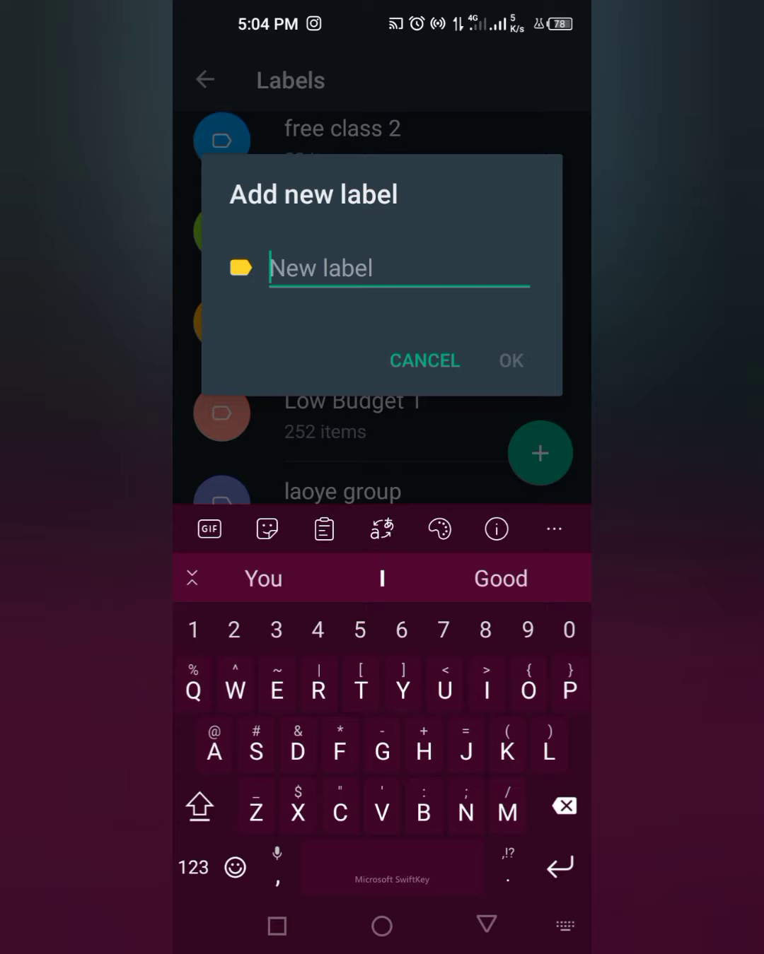
{"action": "type", "text": "Olu"}
{"action": "left_click", "coordinate": [262, 578]}
{"action": "left_click", "coordinate": [563, 805]}
{"action": "left_click", "coordinate": [381, 813]}
{"action": "type", "text": "'s affl"}
{"action": "key", "text": "BackSpace"}
{"action": "type", "text": "il"}
{"action": "left_click", "coordinate": [254, 579]}
{"action": "key", "text": "BackSpace"}
{"action": "type", "text": "s"}
{"action": "left_click", "coordinate": [511, 359]}
- Tag Presh's chat with the 'Olufemi's affiliates' label
{"action": "left_click", "coordinate": [487, 927]}
{"action": "scroll", "coordinate": [382, 523], "scroll_direction": "down", "scroll_amount": 3}
{"action": "left_click", "coordinate": [373, 587]}
{"action": "scroll", "coordinate": [485, 484], "scroll_direction": "up", "scroll_amount": 3}
{"action": "left_click", "coordinate": [348, 79]}
{"action": "scroll", "coordinate": [382, 447], "scroll_direction": "down", "scroll_amount": 7}
{"action": "left_click", "coordinate": [362, 722]}
{"action": "left_click", "coordinate": [511, 844]}
{"action": "scroll", "coordinate": [382, 523], "scroll_direction": "down", "scroll_amount": 3}
{"action": "scroll", "coordinate": [382, 499], "scroll_direction": "down", "scroll_amount": 5}
{"action": "scroll", "coordinate": [382, 500], "scroll_direction": "down", "scroll_amount": 3}
{"action": "scroll", "coordinate": [382, 500], "scroll_direction": "down", "scroll_amount": 3}
{"action": "scroll", "coordinate": [382, 499], "scroll_direction": "down", "scroll_amount": 2}
{"action": "scroll", "coordinate": [382, 500], "scroll_direction": "down", "scroll_amount": 3}
{"action": "scroll", "coordinate": [382, 500], "scroll_direction": "down", "scroll_amount": 3}
{"action": "scroll", "coordinate": [382, 500], "scroll_direction": "down", "scroll_amount": 4}
{"action": "scroll", "coordinate": [381, 499], "scroll_direction": "up", "scroll_amount": 2}
{"action": "scroll", "coordinate": [382, 500], "scroll_direction": "up", "scroll_amount": 10}
- View the 'Olufemi's affiliates' label, now holding Presh's chat
{"action": "left_click", "coordinate": [564, 79]}
{"action": "left_click", "coordinate": [409, 247]}
{"action": "scroll", "coordinate": [381, 499], "scroll_direction": "down", "scroll_amount": 5}
{"action": "scroll", "coordinate": [382, 499], "scroll_direction": "down", "scroll_amount": 4}
{"action": "left_click", "coordinate": [377, 649]}
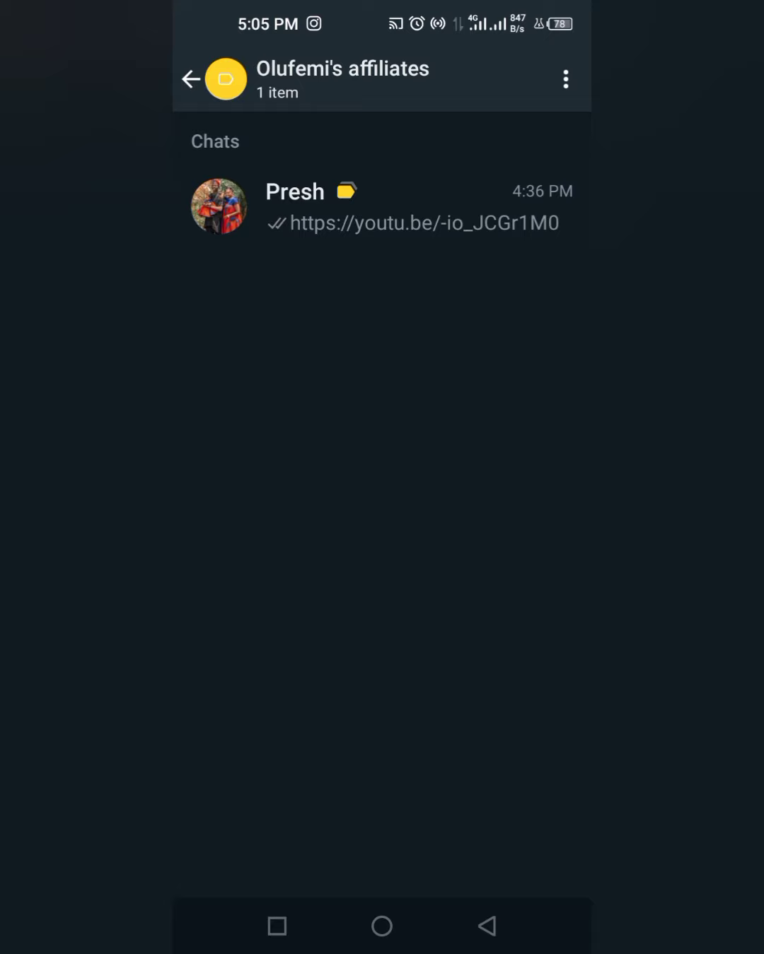
- Search for Abtom Stiçhes Free and tag its chat with 'Olufemi's affiliates'
{"action": "left_click", "coordinate": [486, 926]}
{"action": "left_click", "coordinate": [486, 926]}
{"action": "left_click", "coordinate": [517, 79]}
{"action": "type", "text": "Abt"}
{"action": "left_click", "coordinate": [382, 154]}
{"action": "left_click", "coordinate": [268, 445]}
{"action": "scroll", "coordinate": [382, 448], "scroll_direction": "down", "scroll_amount": 2}
{"action": "scroll", "coordinate": [381, 447], "scroll_direction": "down", "scroll_amount": 5}
{"action": "left_click", "coordinate": [448, 722]}
{"action": "left_click", "coordinate": [511, 844]}
- Leave the search results and return to the Labels screen
{"action": "left_click", "coordinate": [486, 925]}
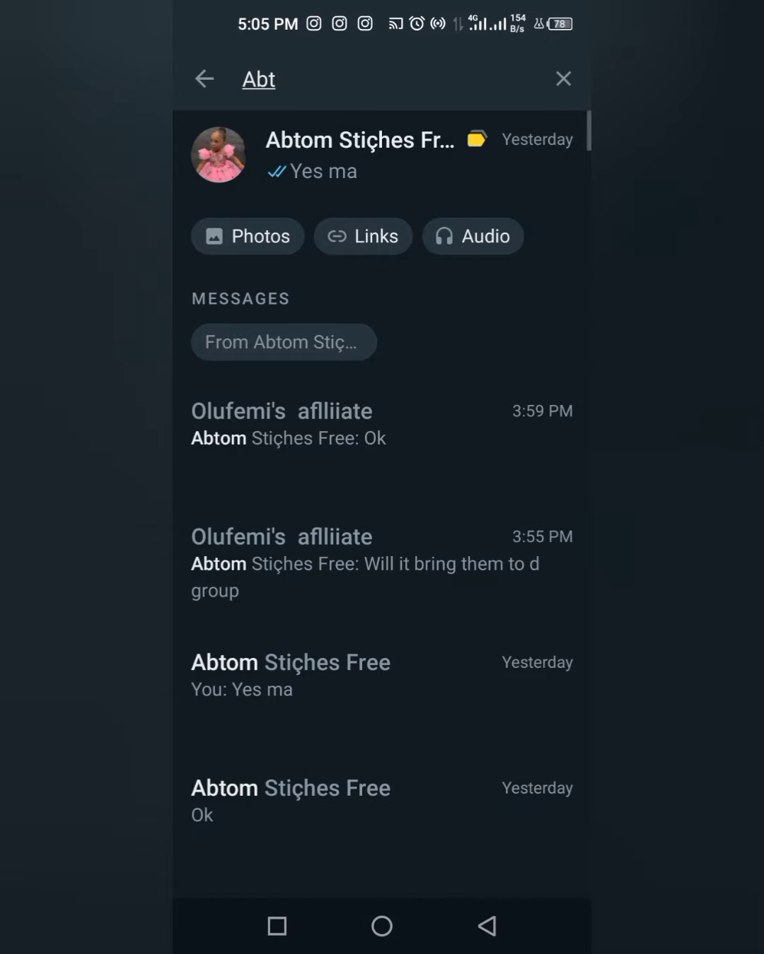
{"action": "left_click", "coordinate": [486, 925]}
{"action": "left_click", "coordinate": [565, 79]}
{"action": "left_click", "coordinate": [407, 247]}
{"action": "scroll", "coordinate": [382, 478], "scroll_direction": "down", "scroll_amount": 3}
{"action": "scroll", "coordinate": [381, 477], "scroll_direction": "down", "scroll_amount": 5}
- Create a broadcast list to both chats in 'Olufemi's affiliates' via Message customers
{"action": "left_click", "coordinate": [376, 648]}
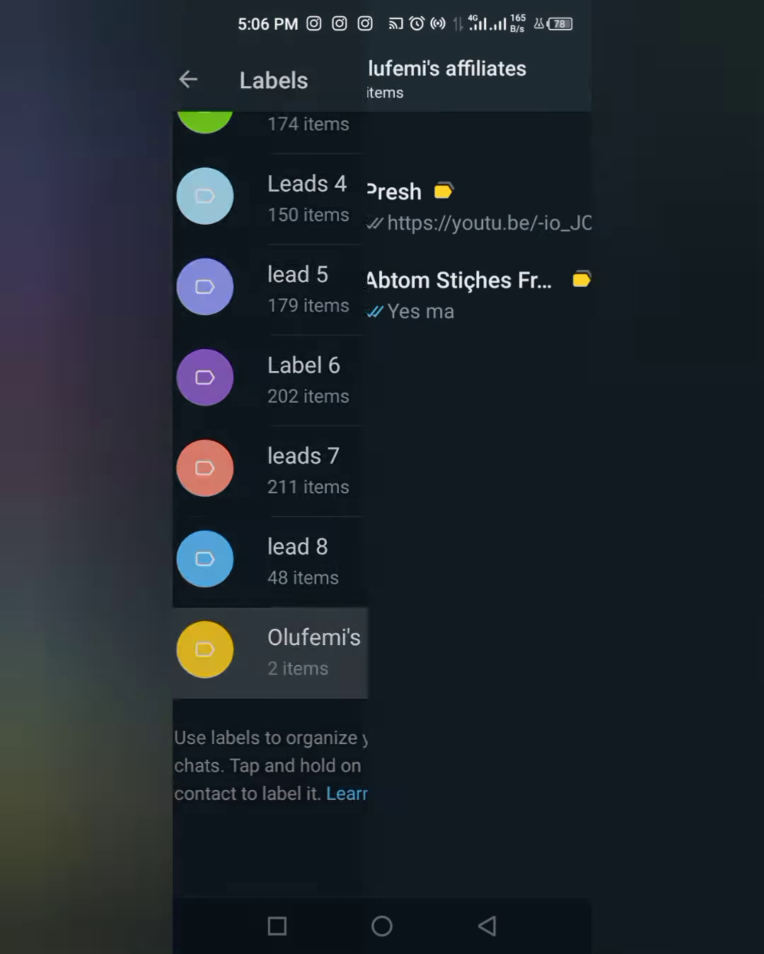
{"action": "left_click", "coordinate": [565, 79]}
{"action": "left_click", "coordinate": [469, 247]}
{"action": "left_click", "coordinate": [540, 847]}
{"action": "left_click", "coordinate": [540, 847]}
- Draft a thank-you message for joining the affiliate program, fixing typos
{"action": "left_click", "coordinate": [313, 867]}
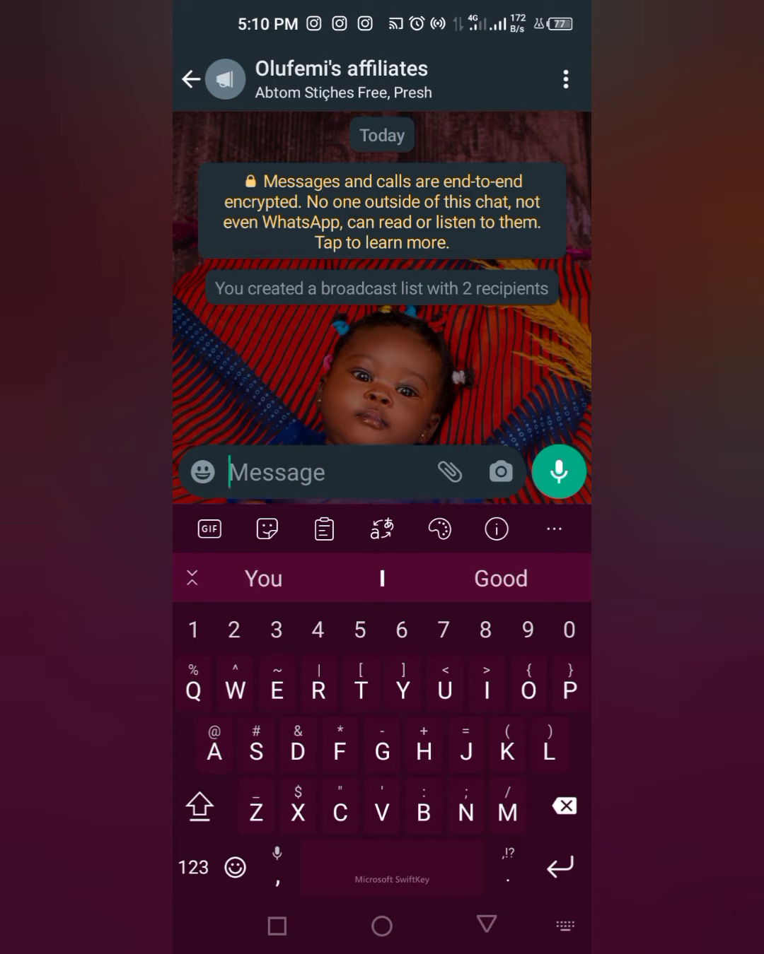
{"action": "type", "text": "Thank you forn"}
{"action": "key", "text": "BackSpace"}
{"action": "type", "text": "being part of my affl"}
{"action": "key", "text": "BackSpace"}
{"action": "type", "text": "iliate program"}
- Send the thank-you broadcast and return to the chats list
{"action": "left_click", "coordinate": [559, 472]}
{"action": "left_click", "coordinate": [486, 927]}
{"action": "left_click", "coordinate": [341, 78]}
{"action": "left_click", "coordinate": [486, 926]}
{"action": "left_click", "coordinate": [486, 926]}
- Search for and check the Abtom Stiçhes Free chat, then go to the Labels screen
{"action": "left_click", "coordinate": [516, 79]}
{"action": "type", "text": "Abt"}
{"action": "left_click", "coordinate": [362, 154]}
{"action": "left_click", "coordinate": [486, 926]}
{"action": "left_click", "coordinate": [565, 80]}
{"action": "left_click", "coordinate": [409, 248]}
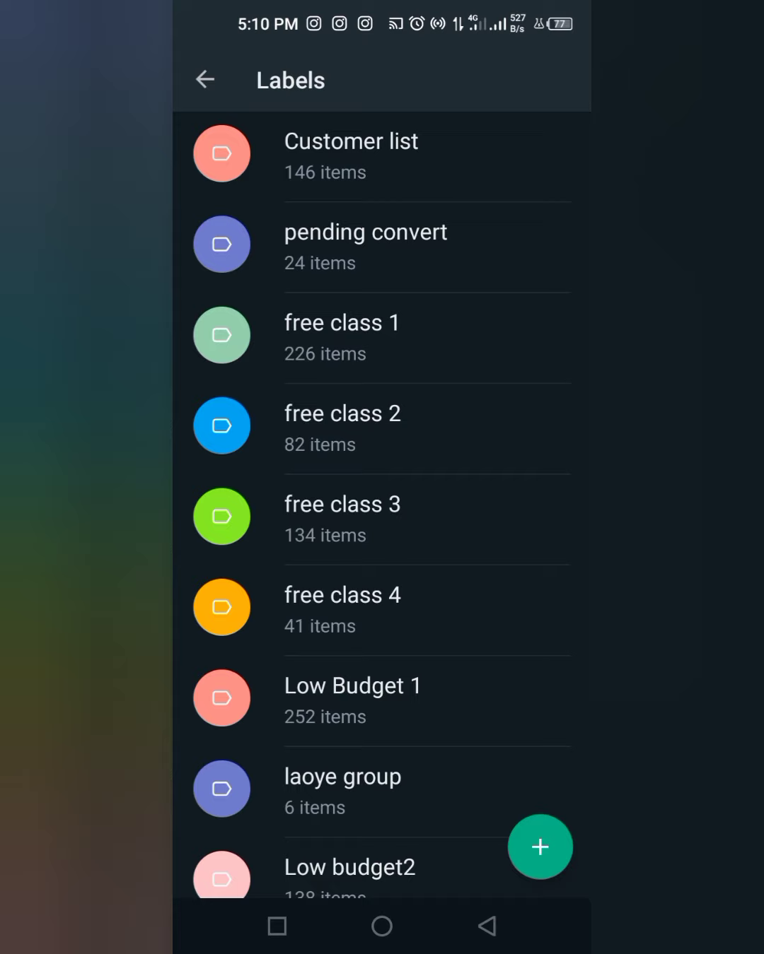
{"action": "left_click", "coordinate": [486, 926]}
{"action": "scroll", "coordinate": [382, 522], "scroll_direction": "down", "scroll_amount": 5}
{"action": "scroll", "coordinate": [382, 521], "scroll_direction": "down", "scroll_amount": 3}
{"action": "scroll", "coordinate": [381, 522], "scroll_direction": "down", "scroll_amount": 3}
{"action": "left_click", "coordinate": [358, 325]}
{"action": "left_click", "coordinate": [348, 79]}
{"action": "left_click", "coordinate": [351, 213]}
{"action": "left_click", "coordinate": [351, 213]}
{"action": "left_click", "coordinate": [424, 844]}
{"action": "left_click", "coordinate": [485, 927]}
{"action": "scroll", "coordinate": [382, 499], "scroll_direction": "up", "scroll_amount": 10}
{"action": "left_click", "coordinate": [565, 80]}
{"action": "left_click", "coordinate": [447, 248]}
{"action": "scroll", "coordinate": [382, 506], "scroll_direction": "down", "scroll_amount": 2}
{"action": "scroll", "coordinate": [382, 507], "scroll_direction": "down", "scroll_amount": 5}
{"action": "scroll", "coordinate": [382, 506], "scroll_direction": "down", "scroll_amount": 5}
{"action": "scroll", "coordinate": [383, 507], "scroll_direction": "down", "scroll_amount": 7}
- Open the 'pending convert' label to list its 24 chats
{"action": "left_click", "coordinate": [365, 246]}
{"action": "scroll", "coordinate": [382, 207], "scroll_direction": "up", "scroll_amount": 2}
- Relabel the first pending chat from 'pending convert' to 'Customer list'
{"action": "left_click", "coordinate": [382, 208]}
{"action": "left_click", "coordinate": [566, 79]}
{"action": "left_click", "coordinate": [404, 80]}
{"action": "left_click", "coordinate": [381, 214]}
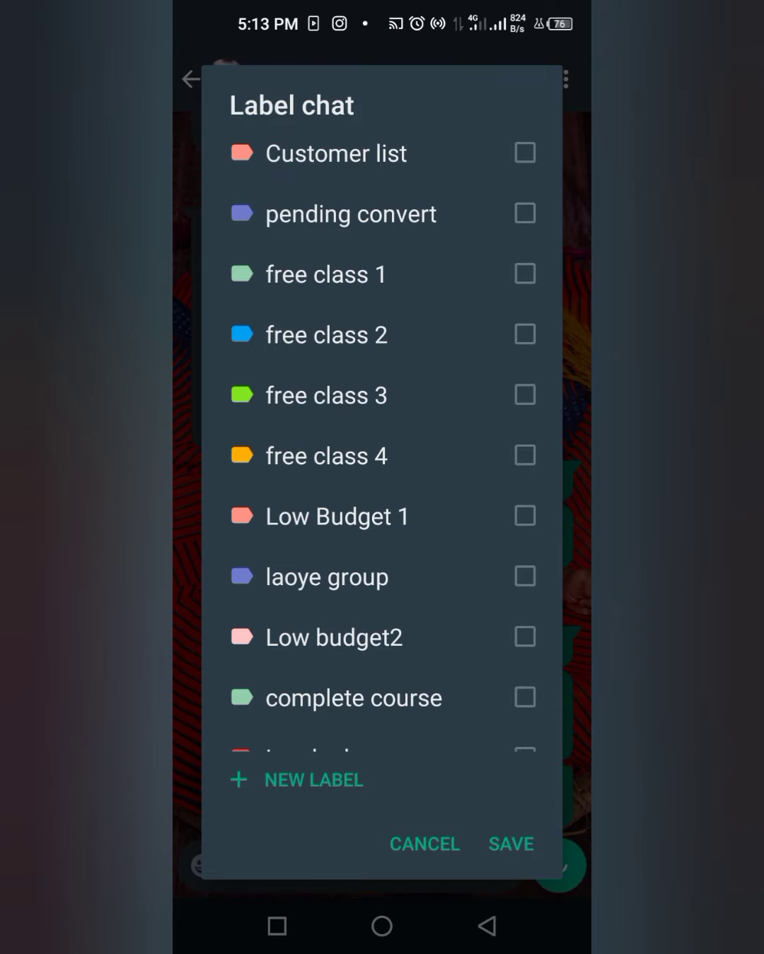
{"action": "left_click", "coordinate": [382, 154]}
{"action": "left_click", "coordinate": [511, 844]}
{"action": "left_click", "coordinate": [190, 80]}
{"action": "scroll", "coordinate": [382, 522], "scroll_direction": "down", "scroll_amount": 5}
- Go back to the labels overview showing Customer list 147 and pending convert 23
{"action": "left_click", "coordinate": [486, 926]}
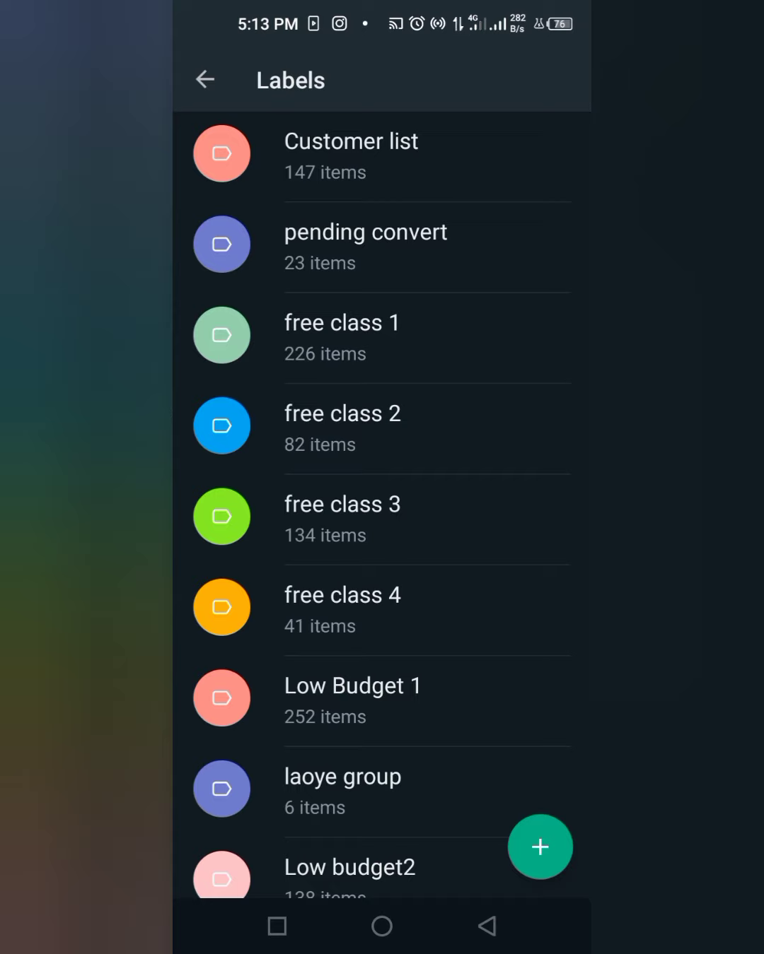
- Open a contact's chat under 'pending convert' and put the cursor in the message box
{"action": "left_click", "coordinate": [366, 246]}
{"action": "left_click", "coordinate": [381, 294]}
{"action": "left_click", "coordinate": [299, 867]}
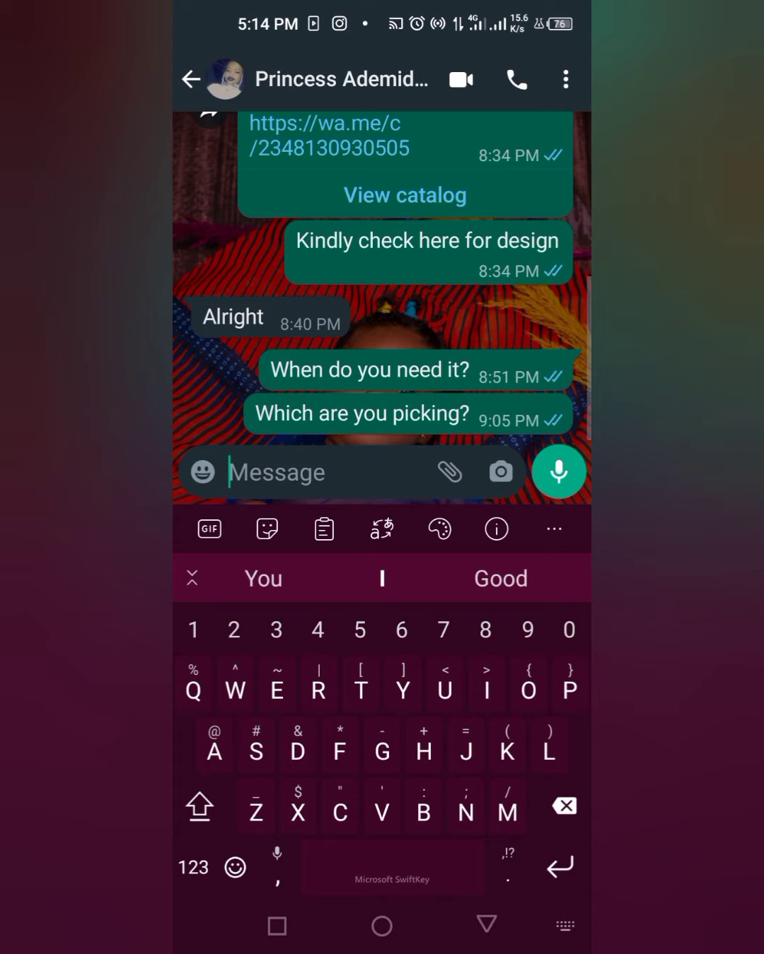